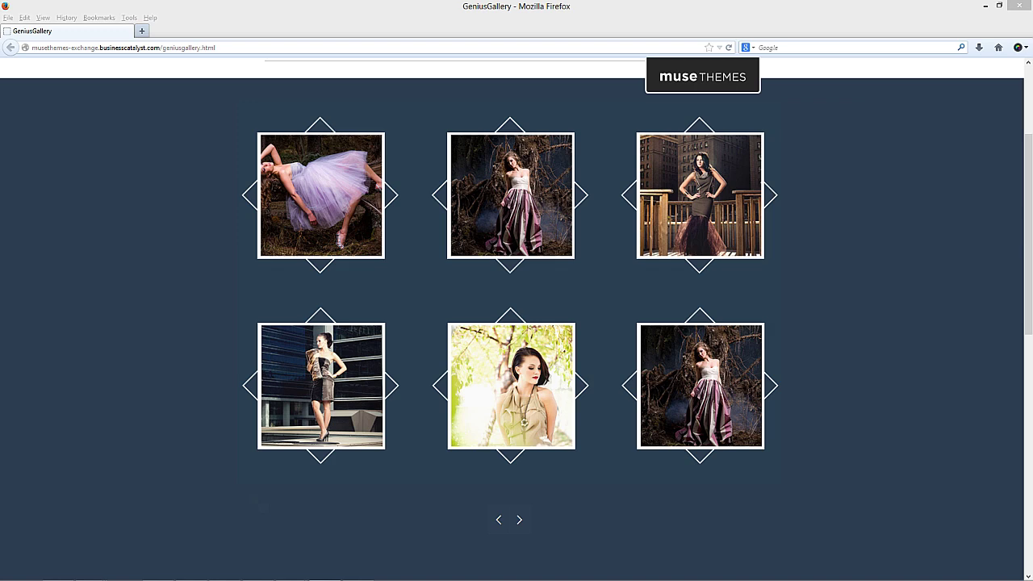
Page through the GeniusGallery demo's thumbnails, open a project's detail view, and return to the projects.
click(522, 521)
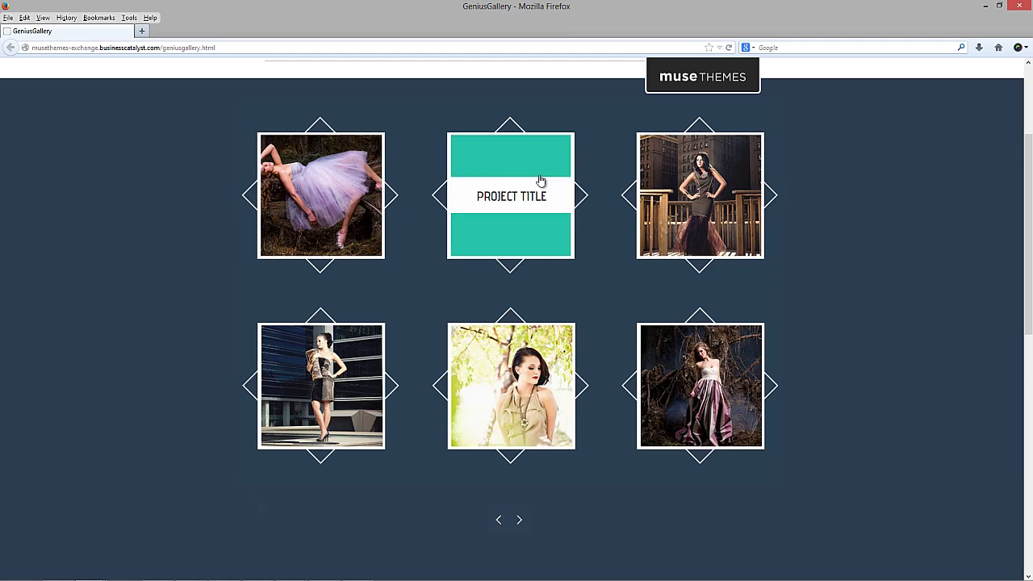
click(521, 520)
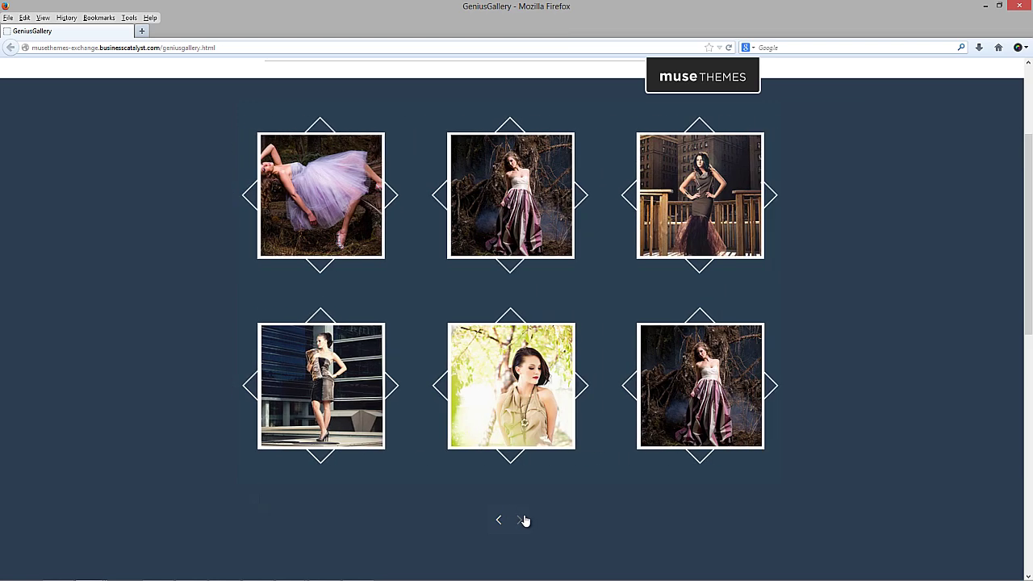
click(522, 519)
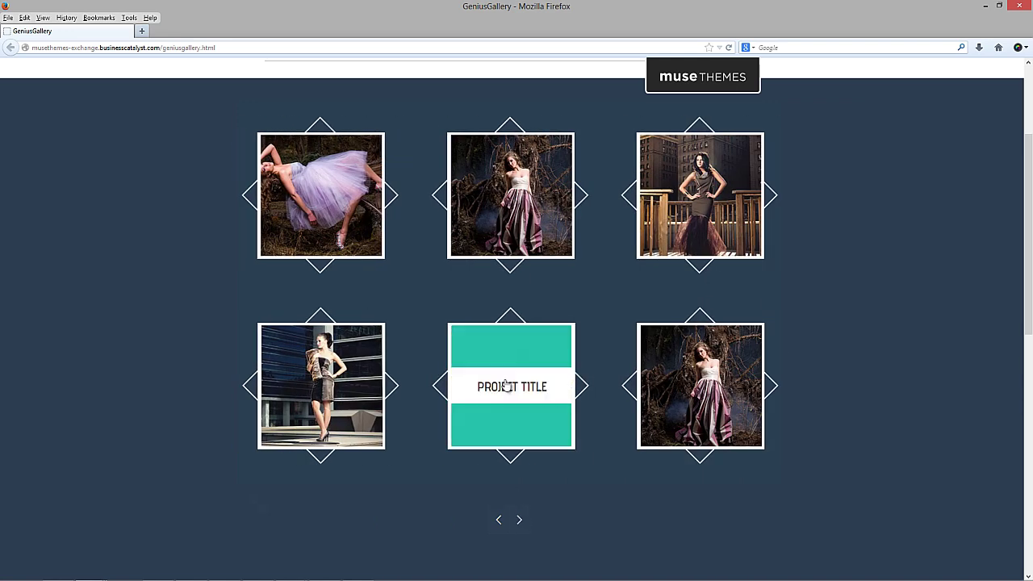
click(536, 167)
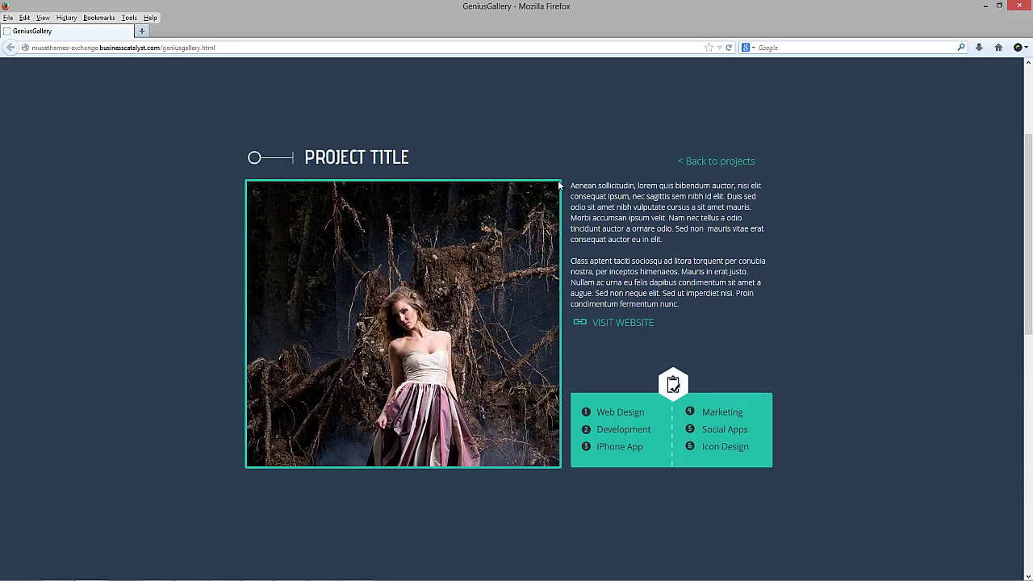
click(747, 163)
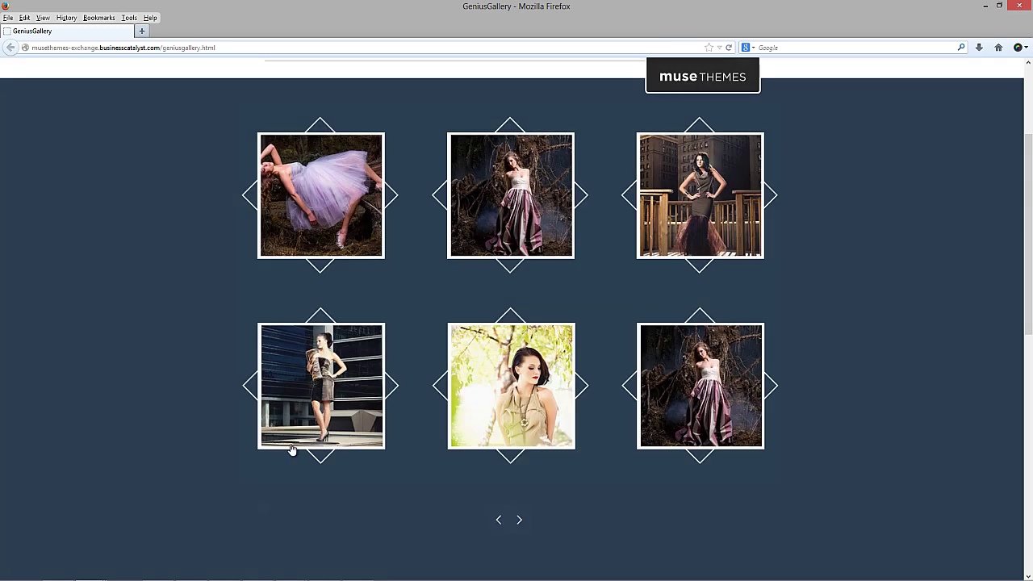
Switch to Adobe Muse and place the Gallery 003 - GeniusBox widget on the Home page at X -50, Y 20.
mouse_move(225, 577)
click(367, 574)
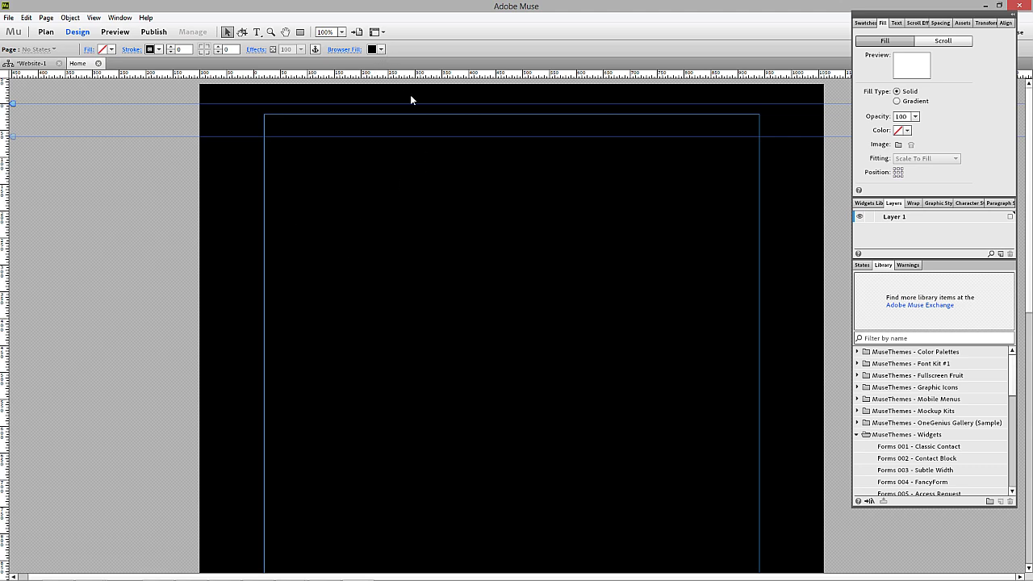
drag(1010, 384, 1006, 412)
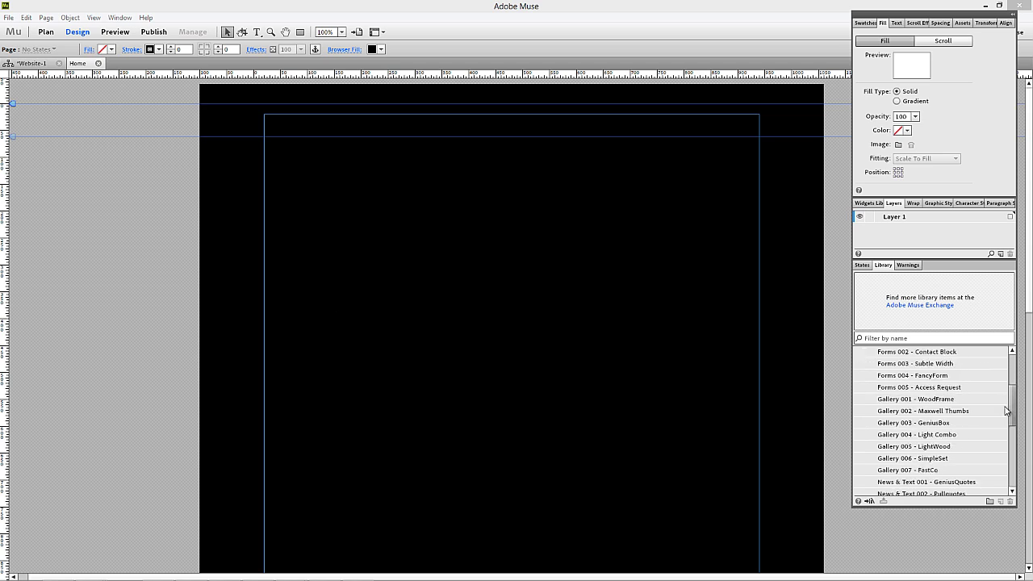
click(904, 427)
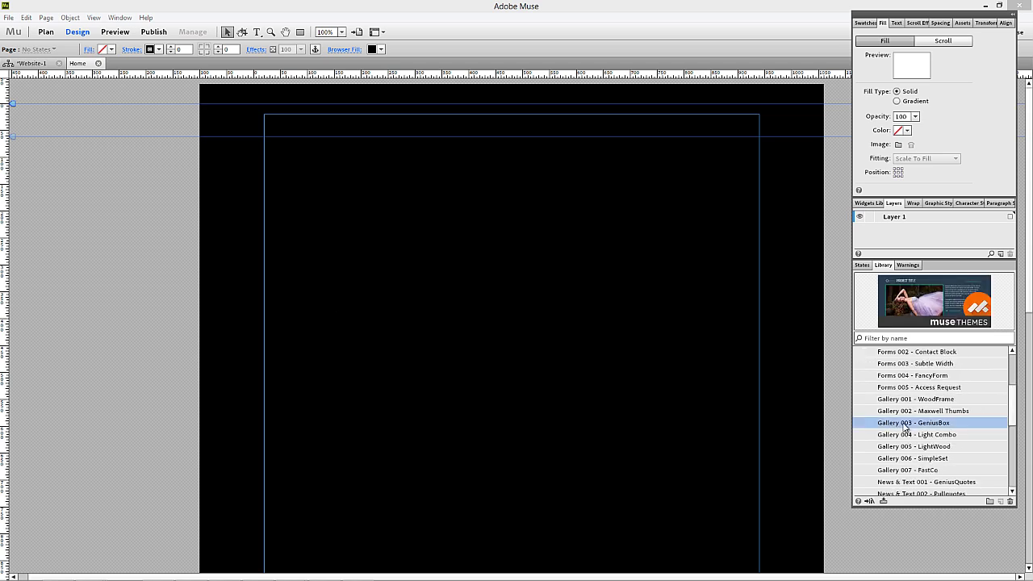
drag(904, 427, 309, 219)
drag(310, 219, 309, 214)
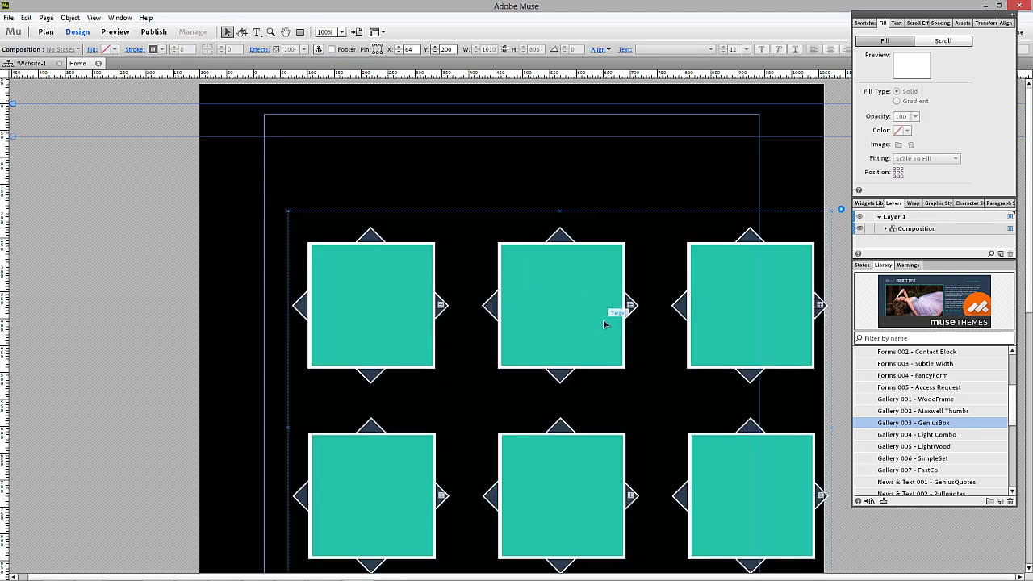
drag(597, 316, 546, 233)
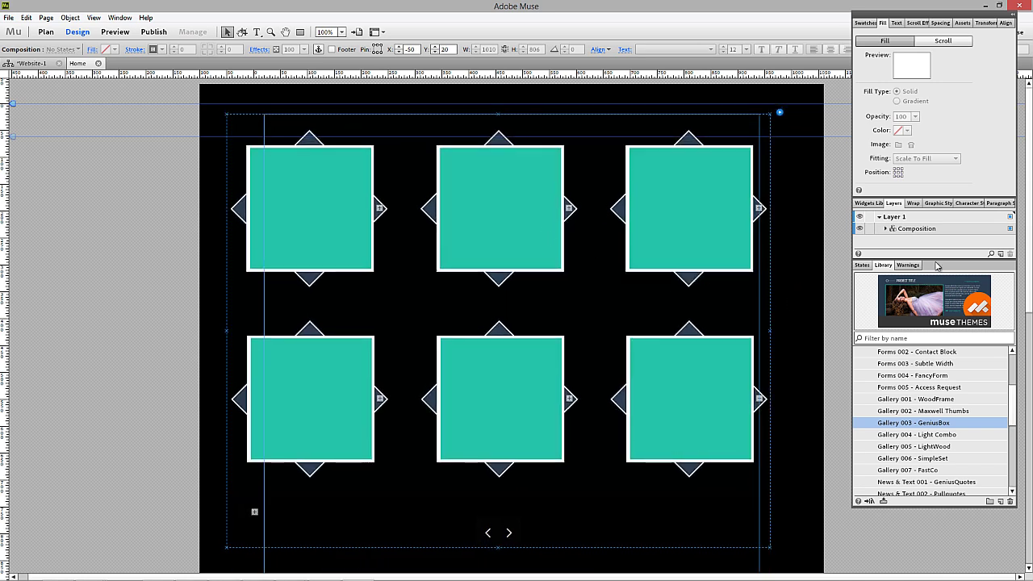
Collapse the widget library to give the layer list more room, and expand the gallery's Composition entry.
drag(936, 261, 926, 493)
double_click(882, 344)
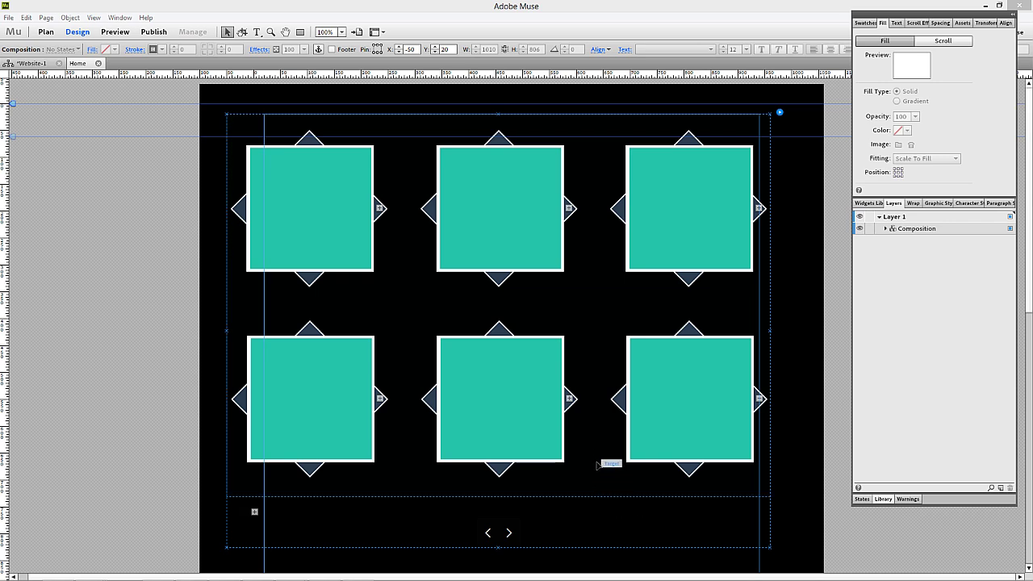
click(517, 305)
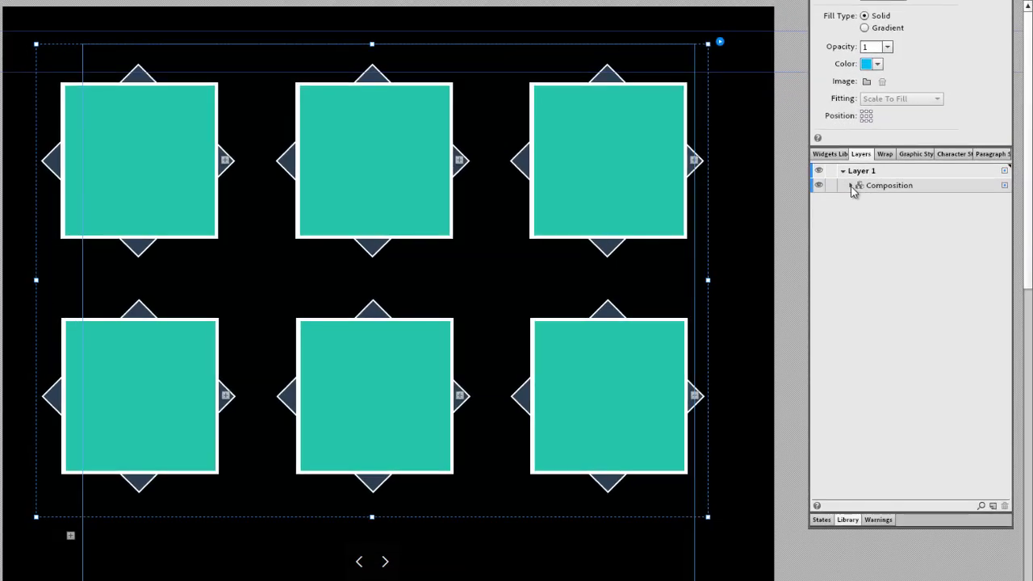
click(851, 186)
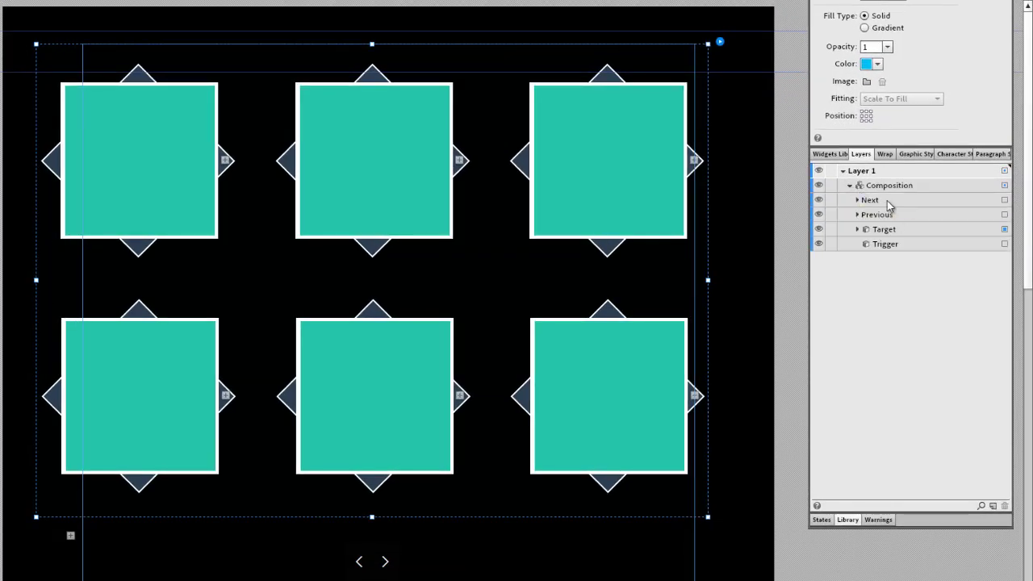
Select the composition's Next, Previous, Target and Trigger elements one by one to identify each on the page.
click(1004, 200)
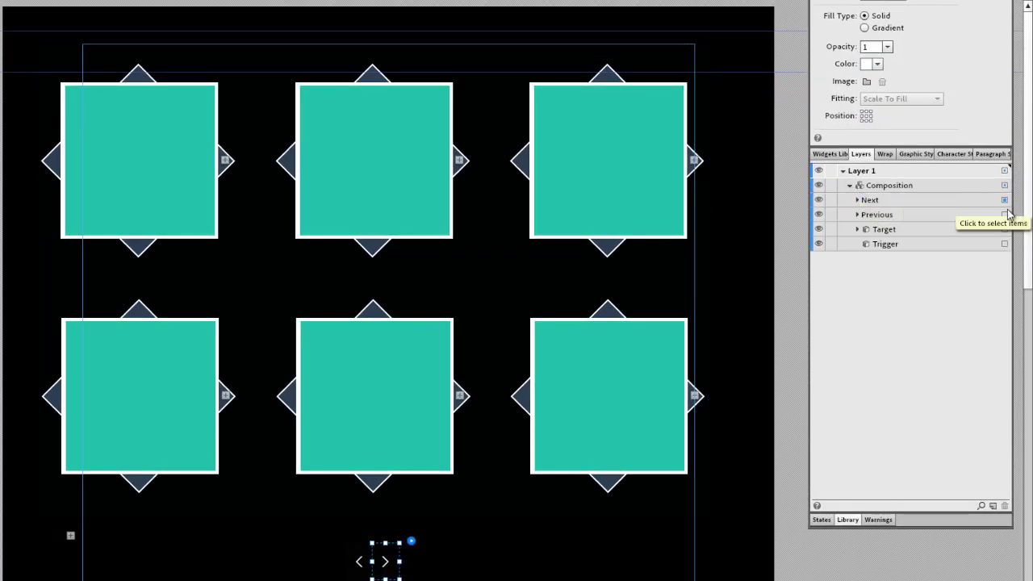
click(1004, 214)
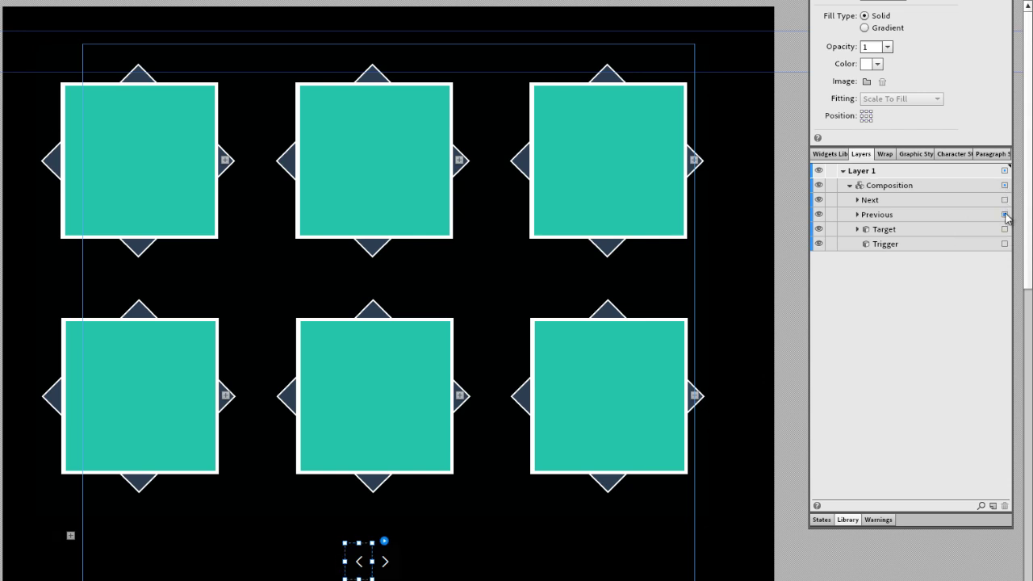
click(1005, 230)
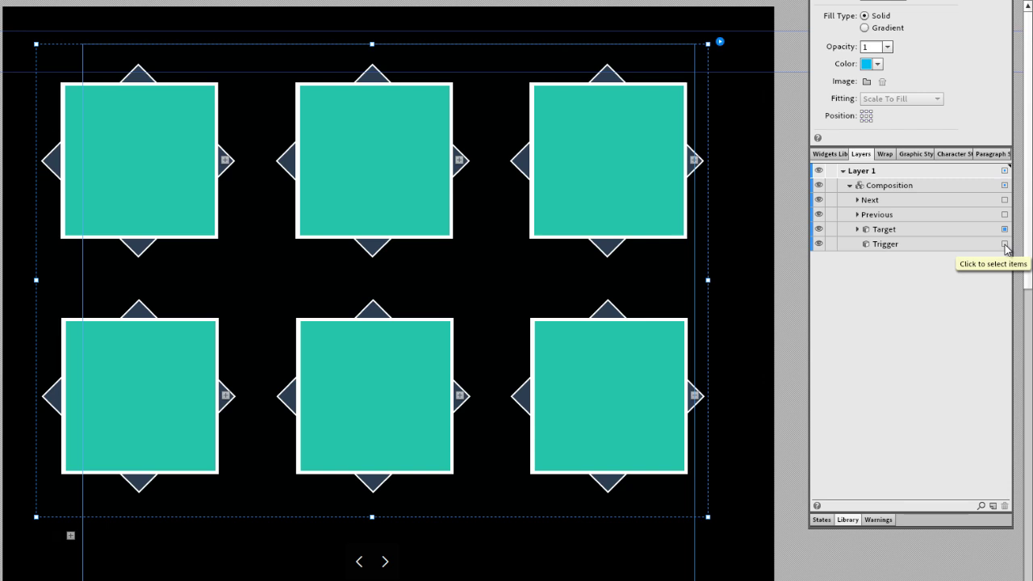
click(1004, 244)
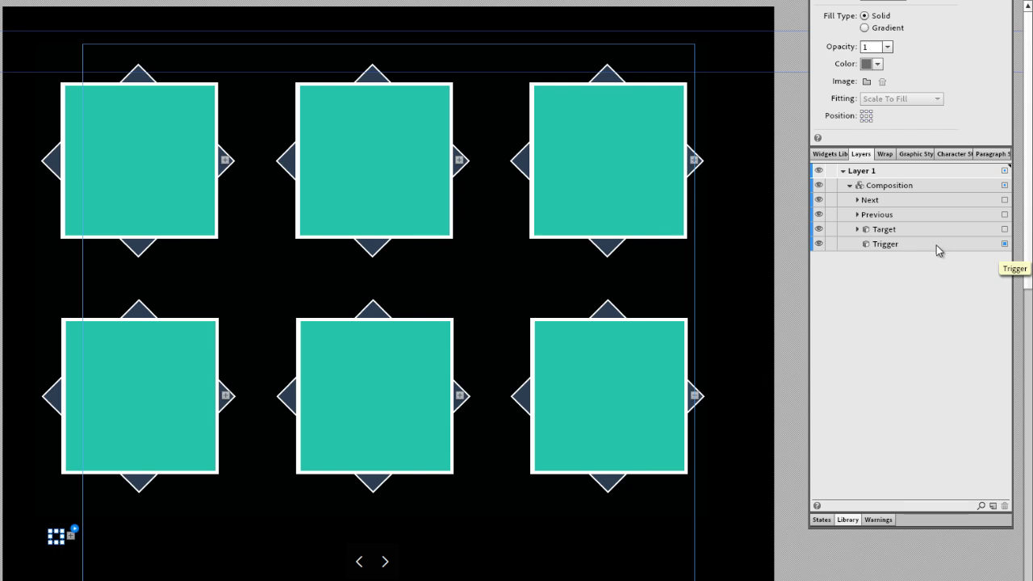
click(1004, 229)
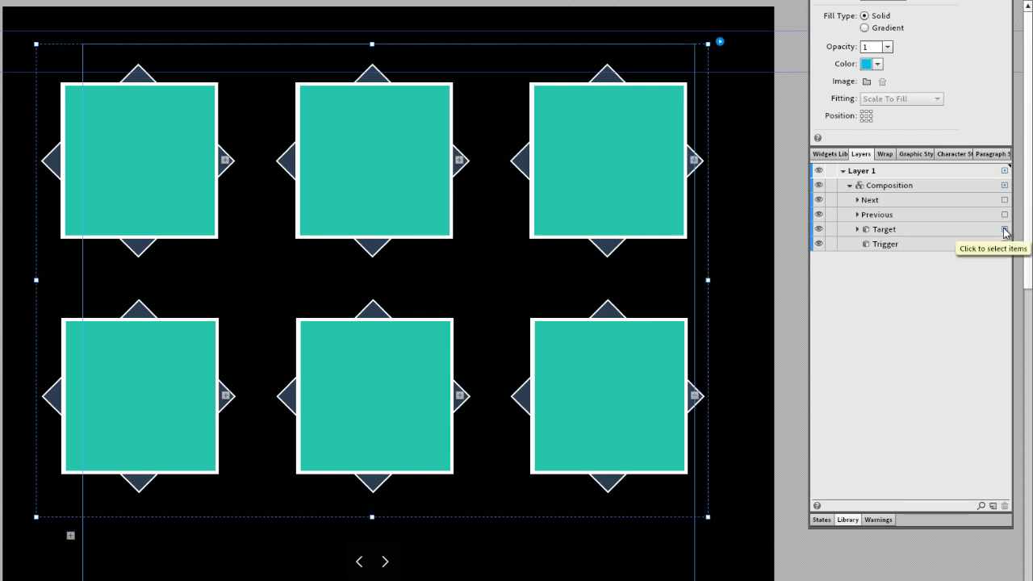
Expand the Target element and select all six Composition items inside it.
click(857, 229)
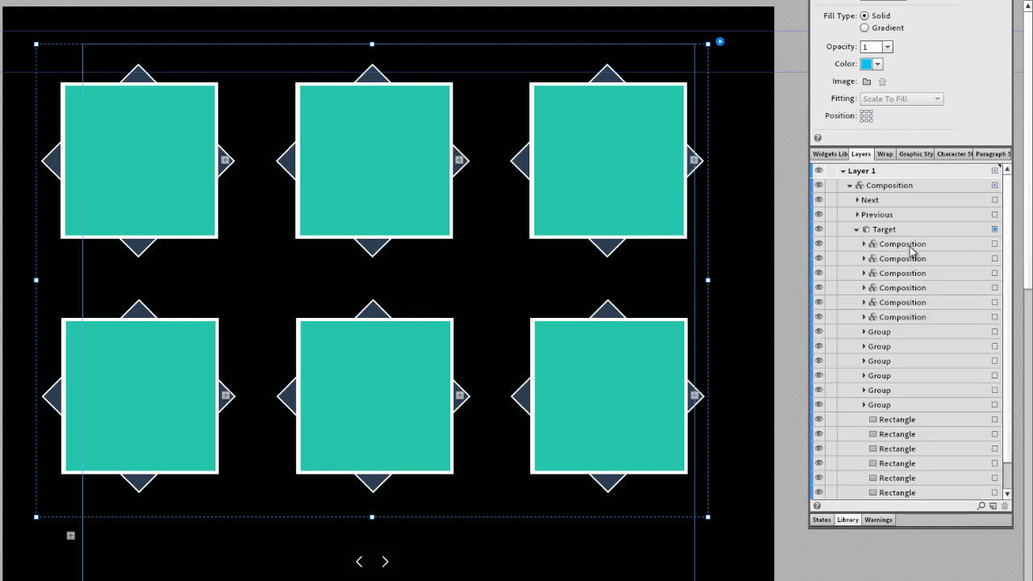
scroll(908, 223, down, 1)
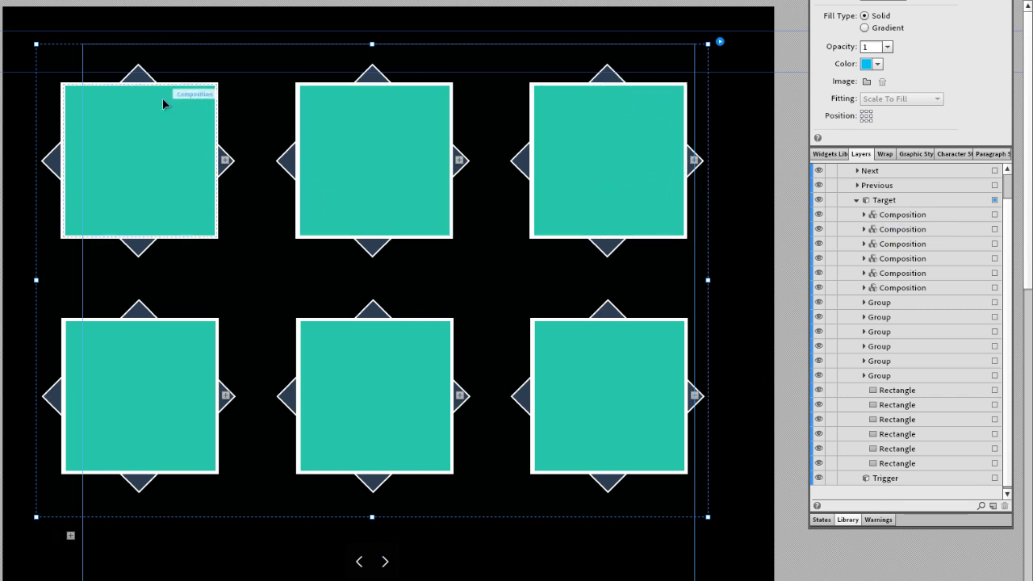
click(140, 75)
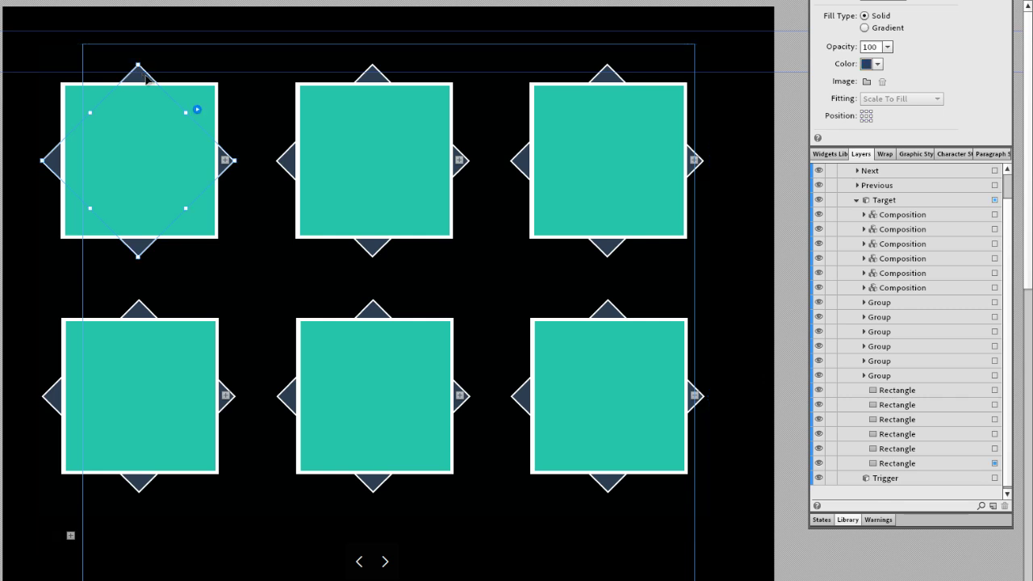
shift+click(310, 101)
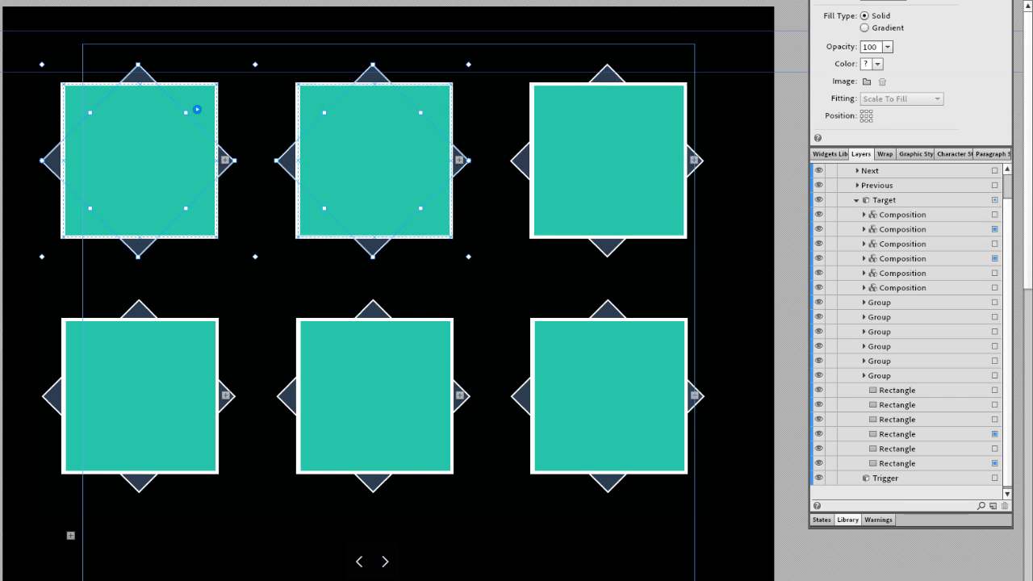
click(994, 214)
click(995, 230)
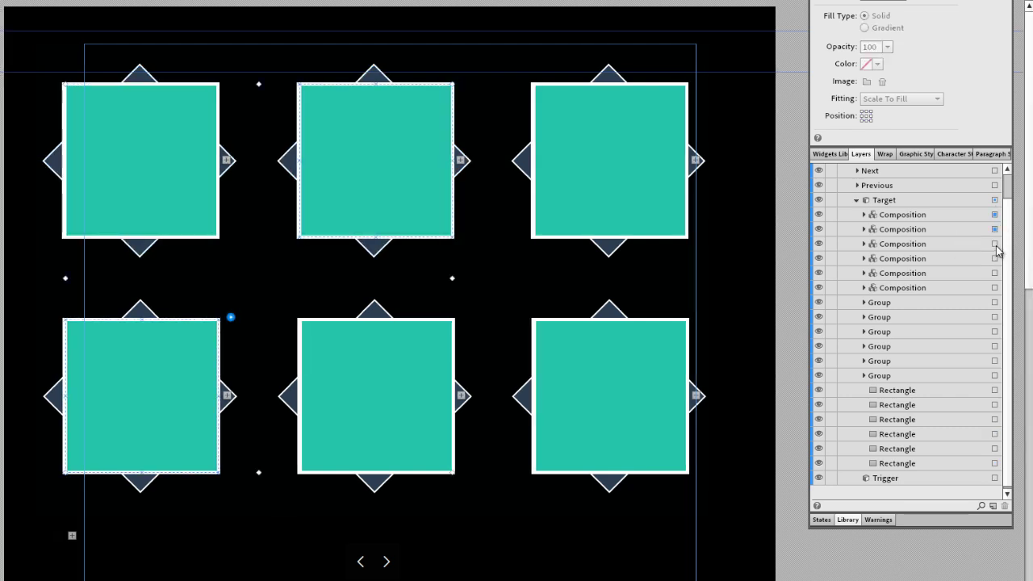
click(994, 244)
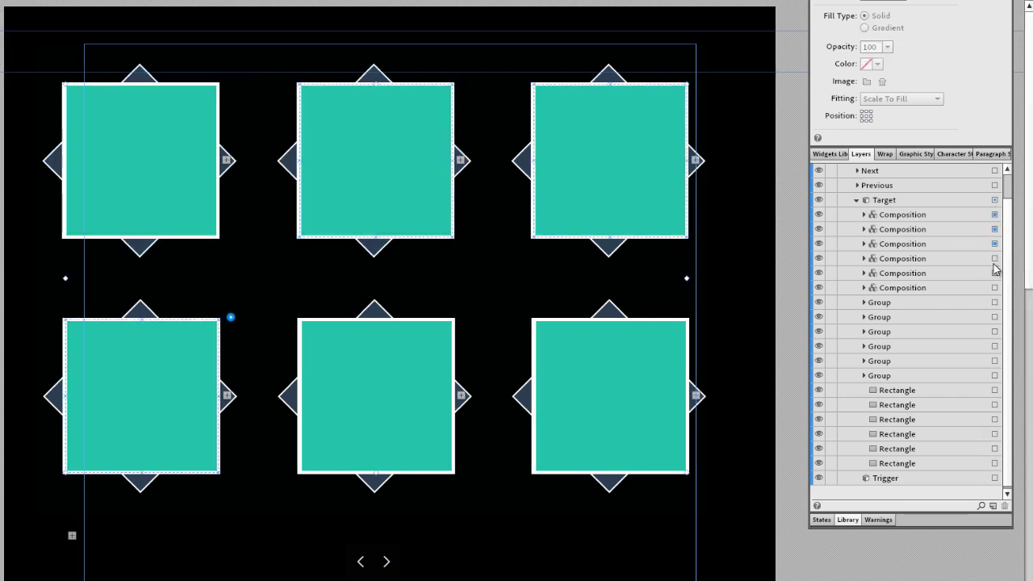
click(994, 259)
click(994, 272)
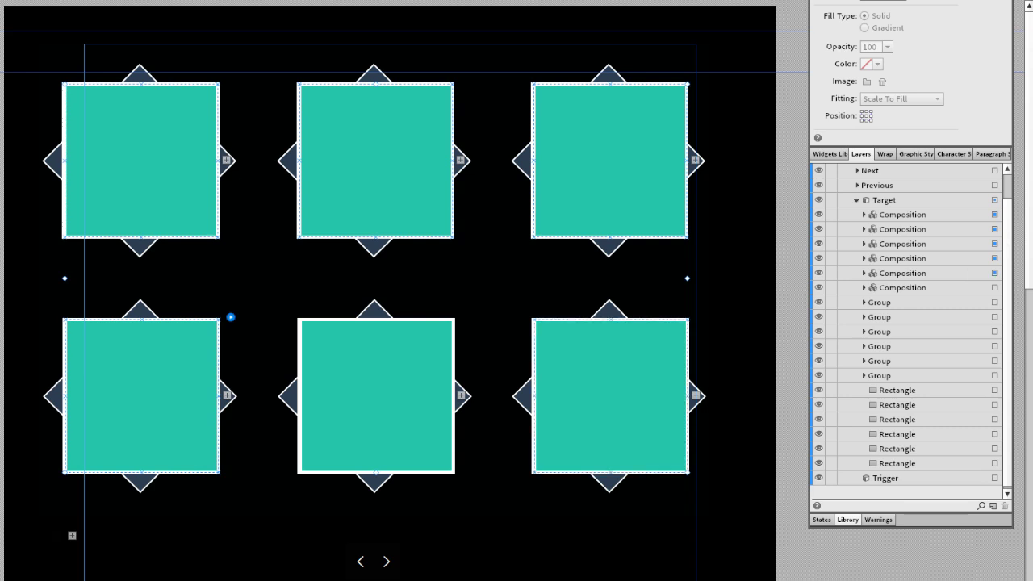
click(994, 287)
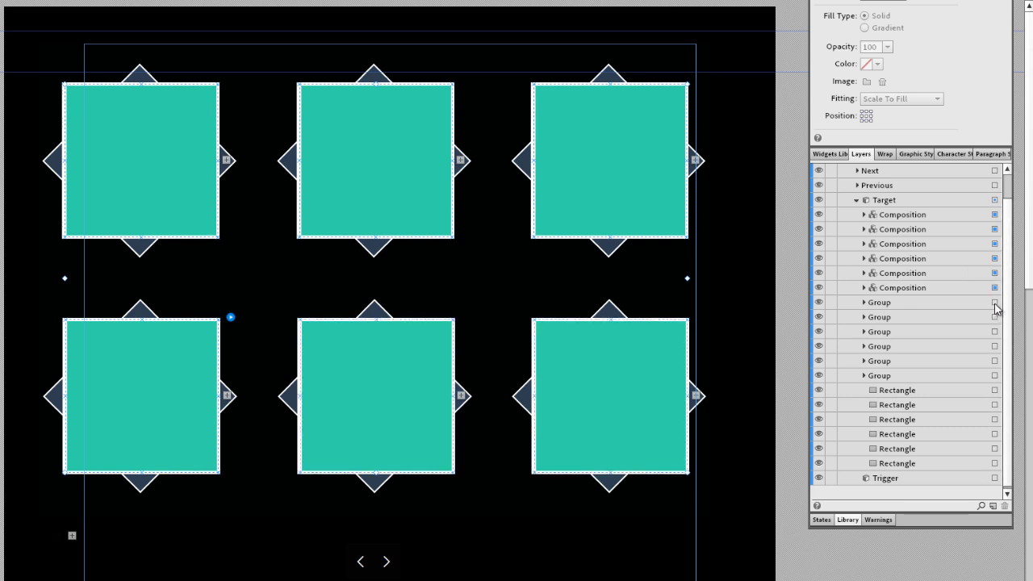
Add the six Group items inside the Target to the selection.
click(994, 303)
click(993, 317)
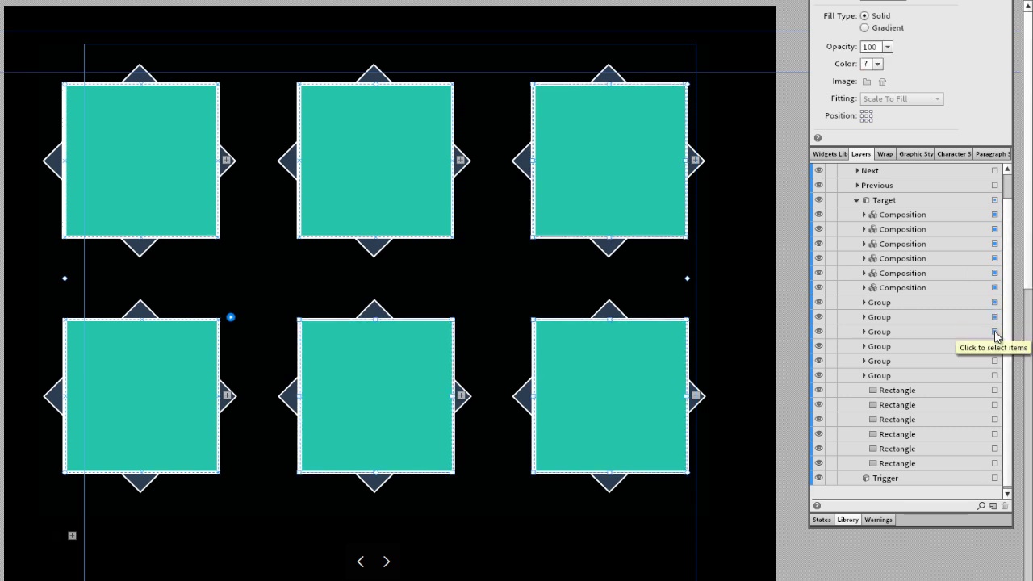
click(995, 346)
click(994, 331)
click(994, 360)
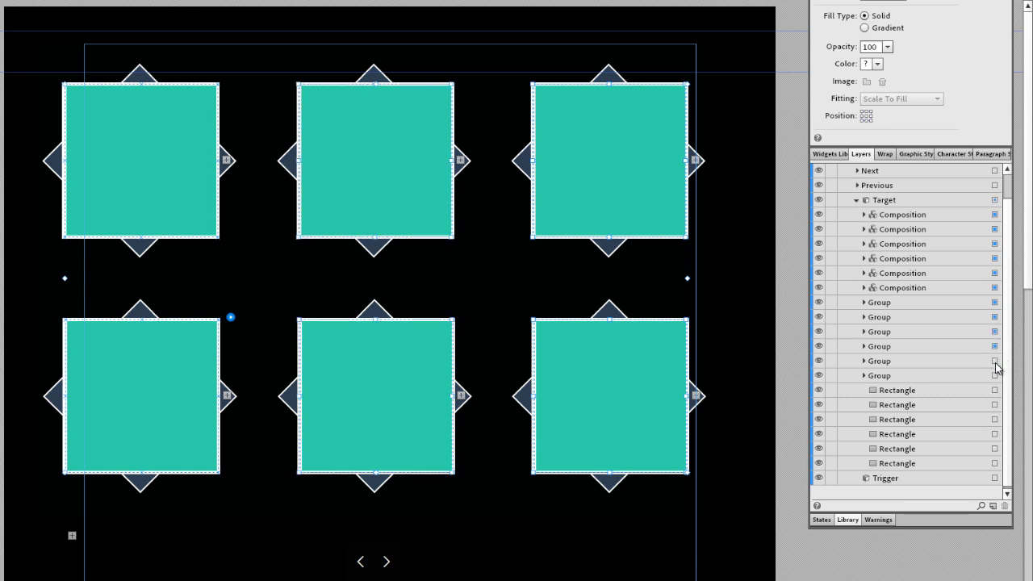
click(995, 376)
Add the Target's six Rectangle items to the selection and copy all the selected gallery items.
click(994, 389)
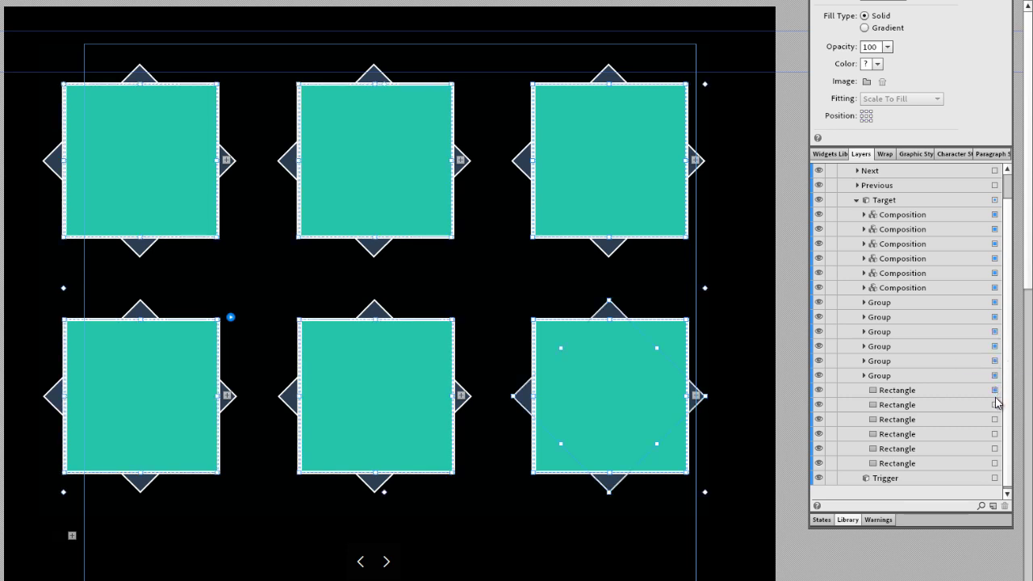
click(994, 404)
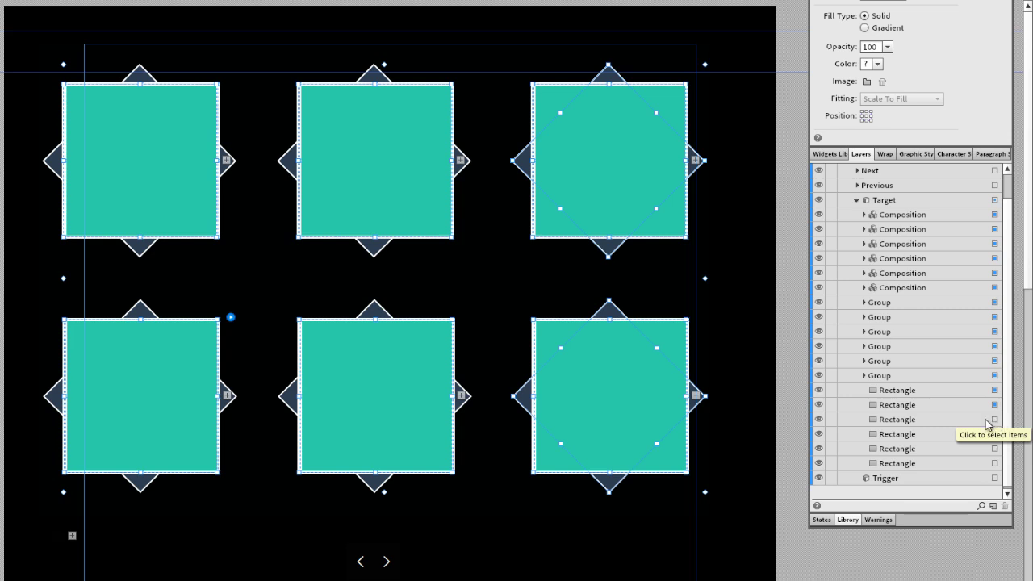
click(993, 419)
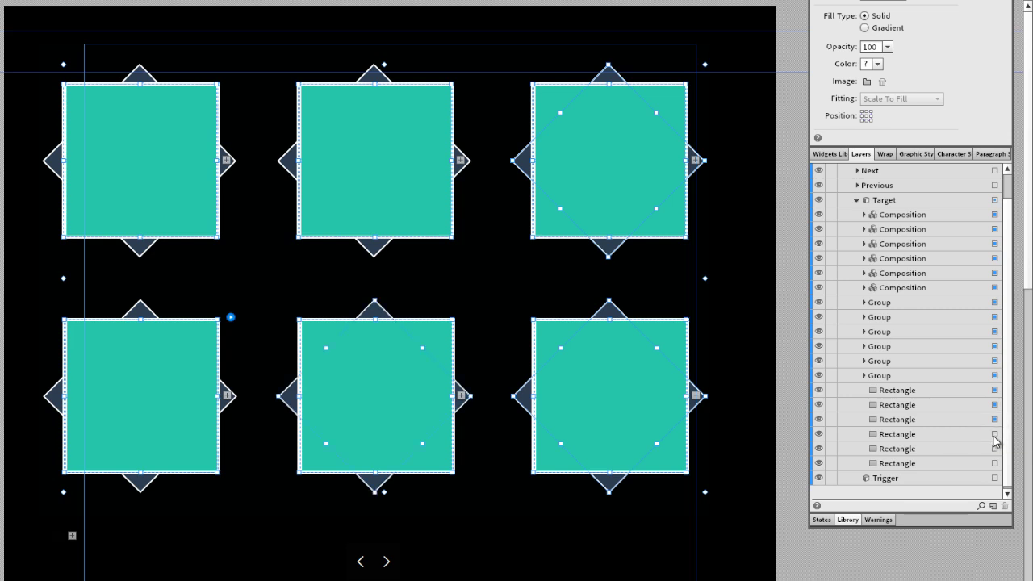
click(993, 434)
click(993, 448)
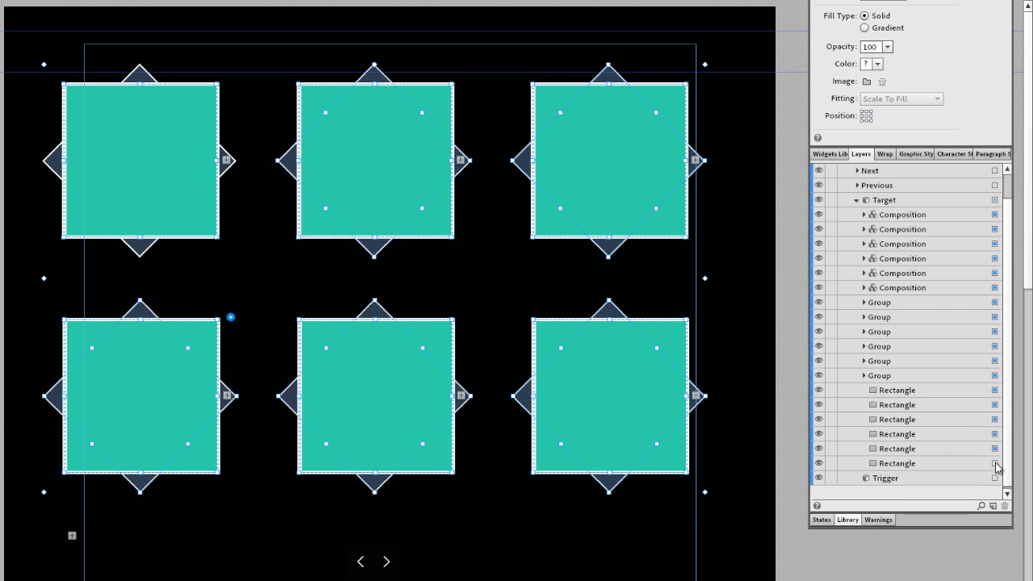
click(995, 463)
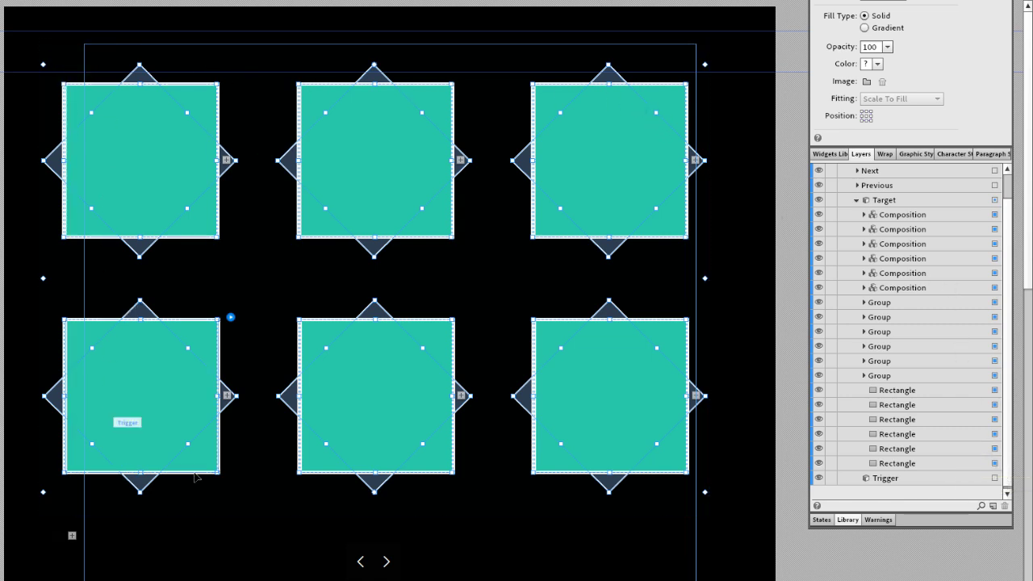
right_click(380, 132)
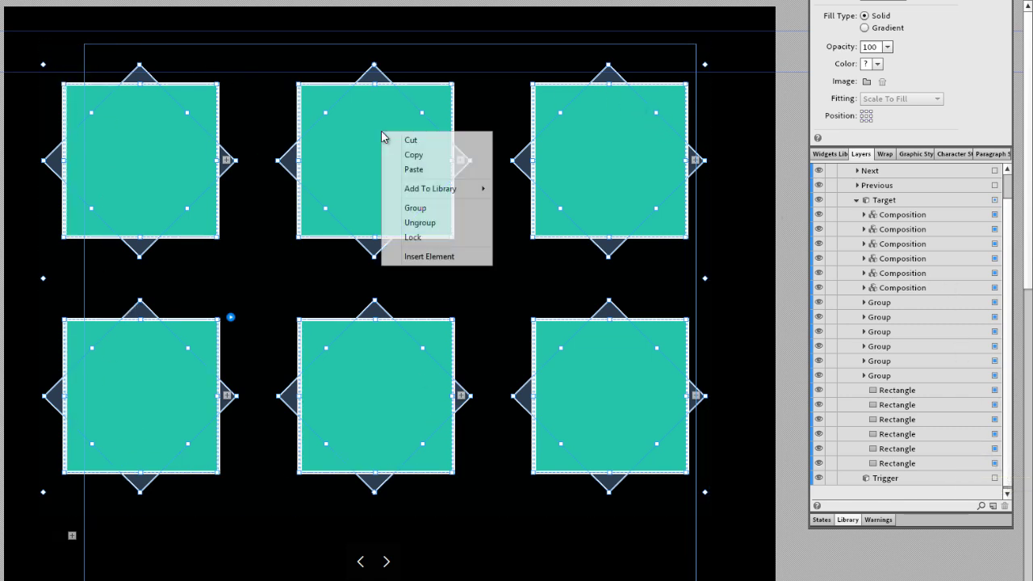
click(417, 157)
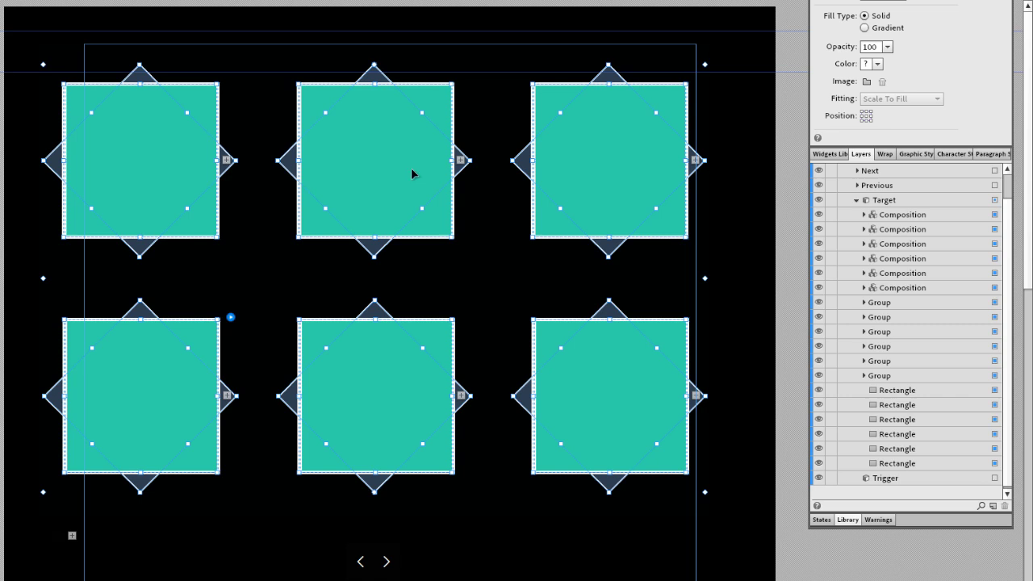
Select the gallery composition's Next arrow and its Previous arrow in turn to identify both on the page.
click(389, 562)
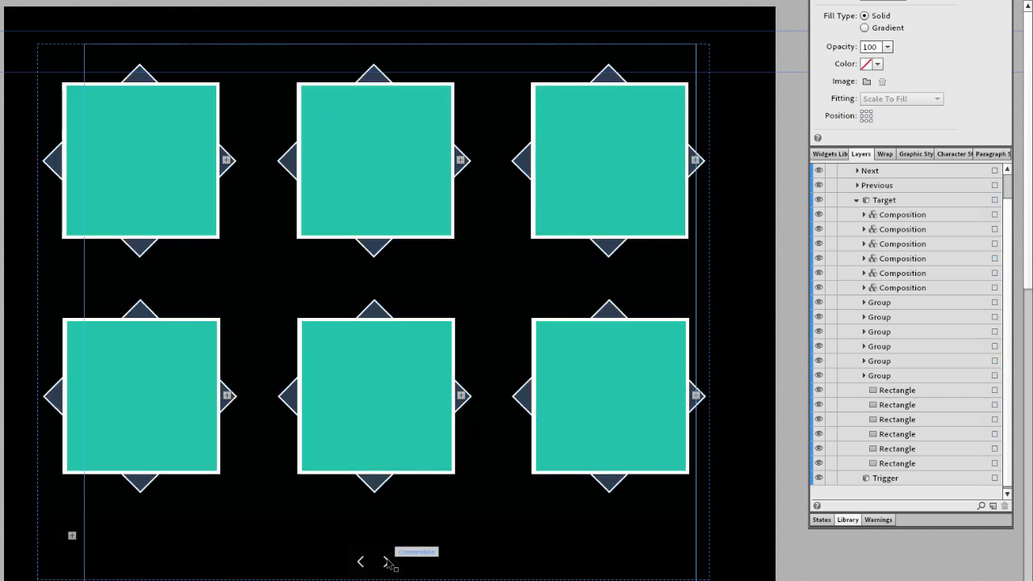
click(389, 563)
click(386, 563)
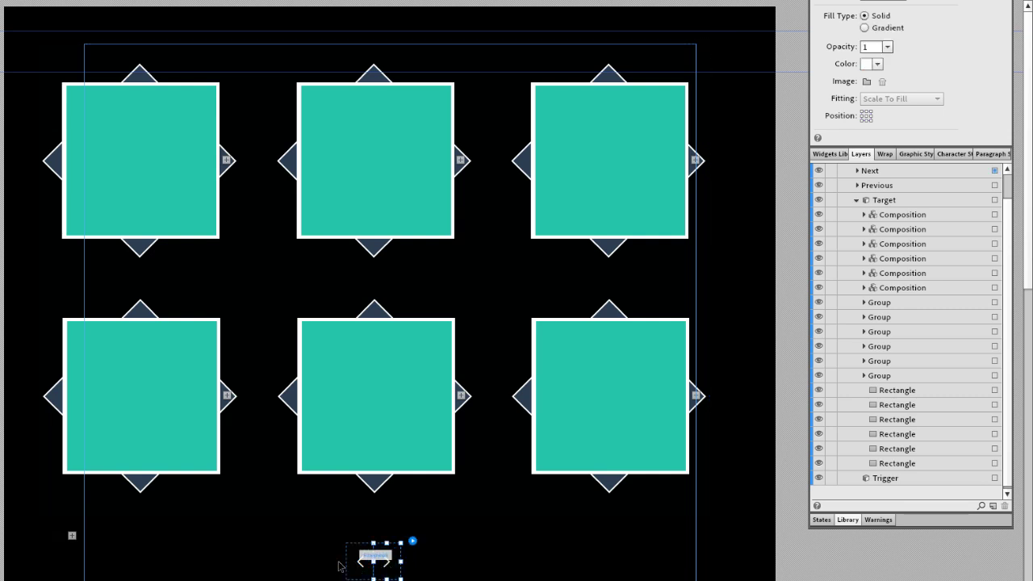
click(361, 562)
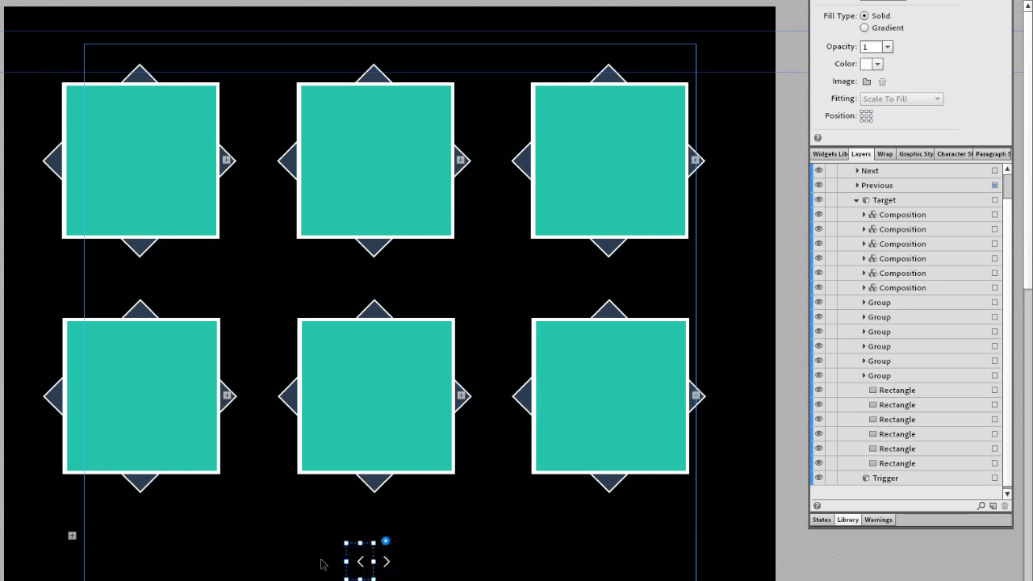
Add a new trigger to the gallery composition and paste the copied thumbnail items in place into its empty Target.
click(325, 560)
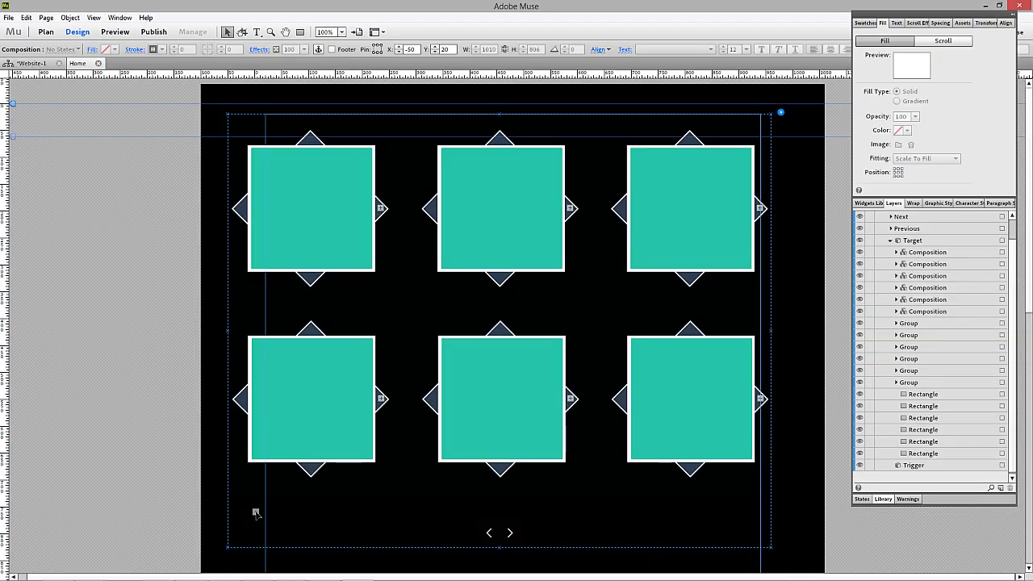
click(255, 513)
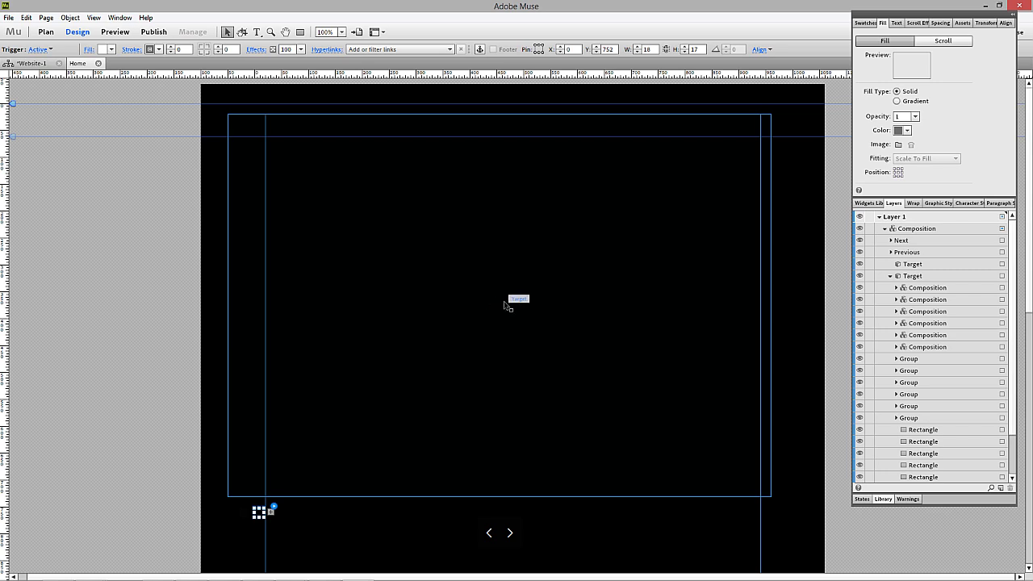
click(505, 305)
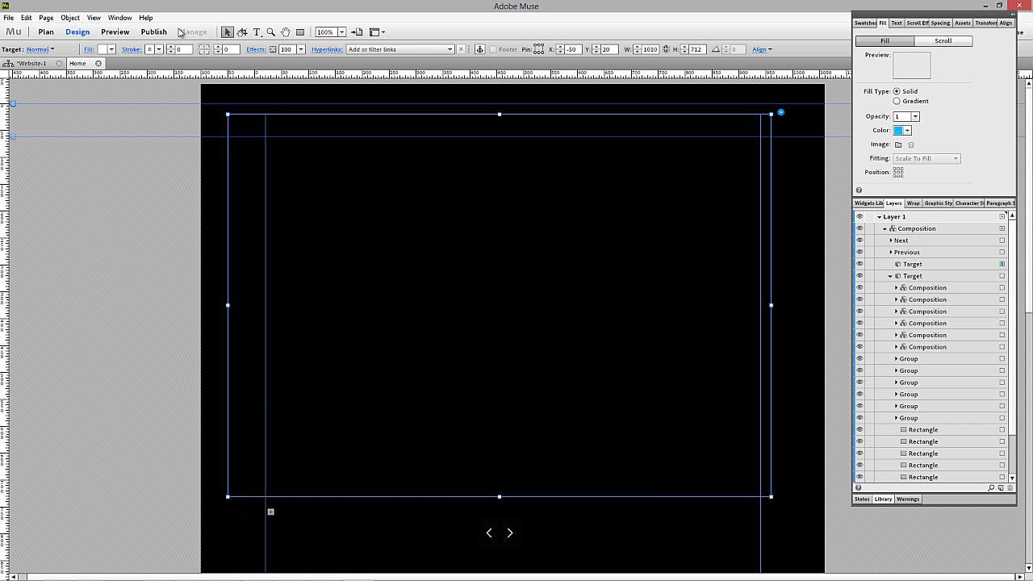
click(26, 17)
click(69, 93)
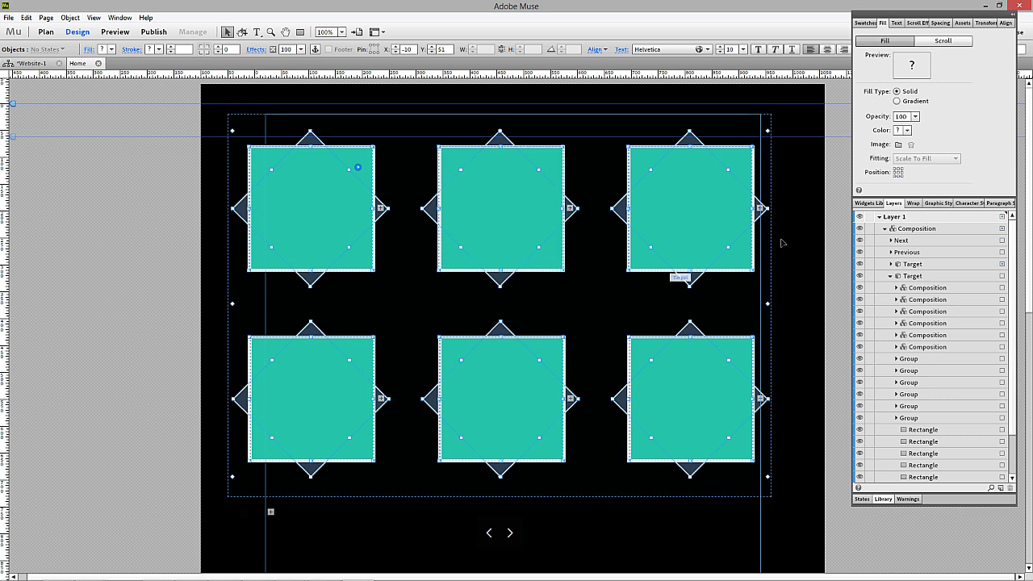
Examine the composition's layer structure with both Target elements collapsed, and deselect everything on the page.
click(905, 231)
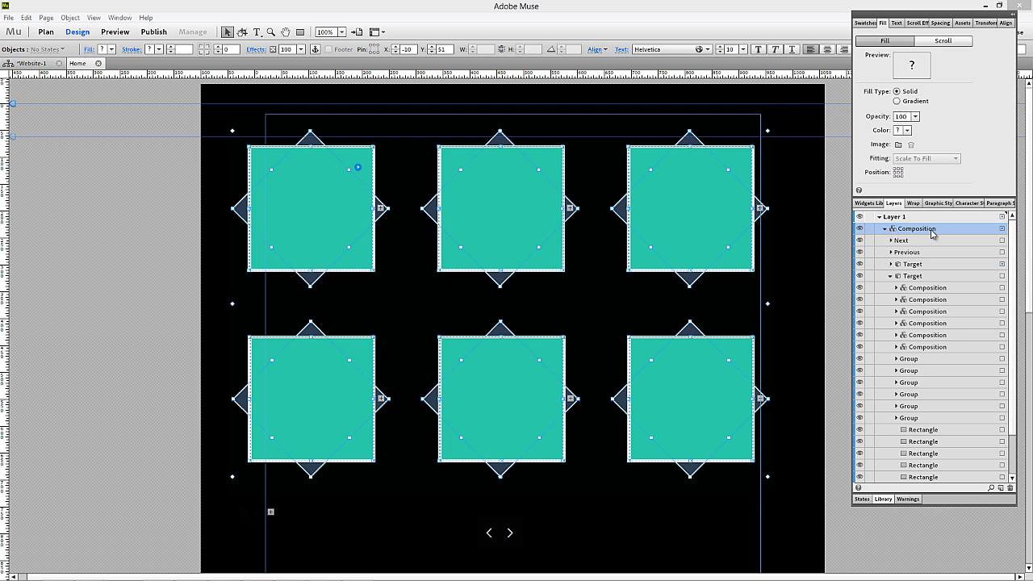
click(885, 229)
click(885, 229)
click(901, 240)
click(914, 251)
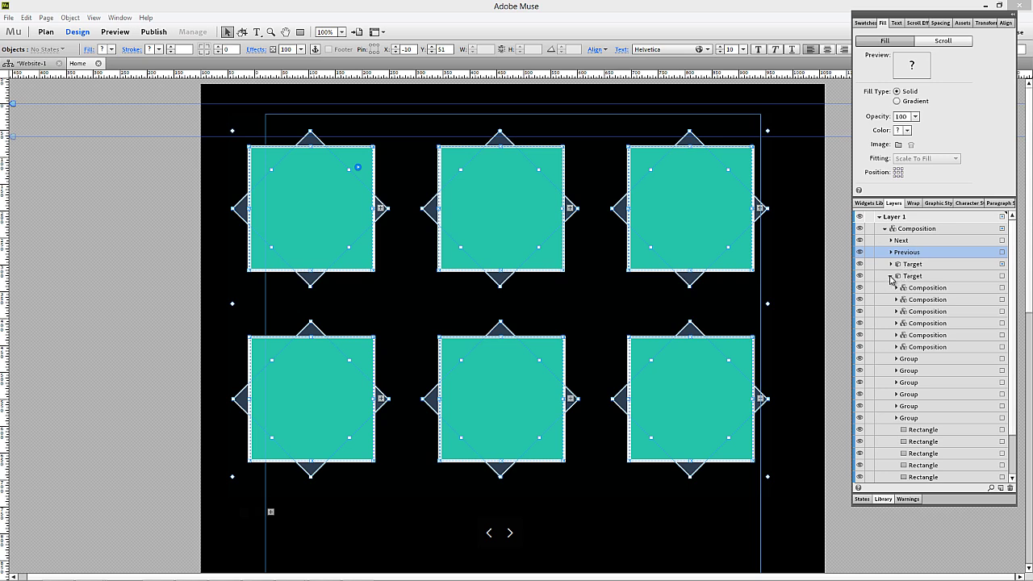
click(891, 276)
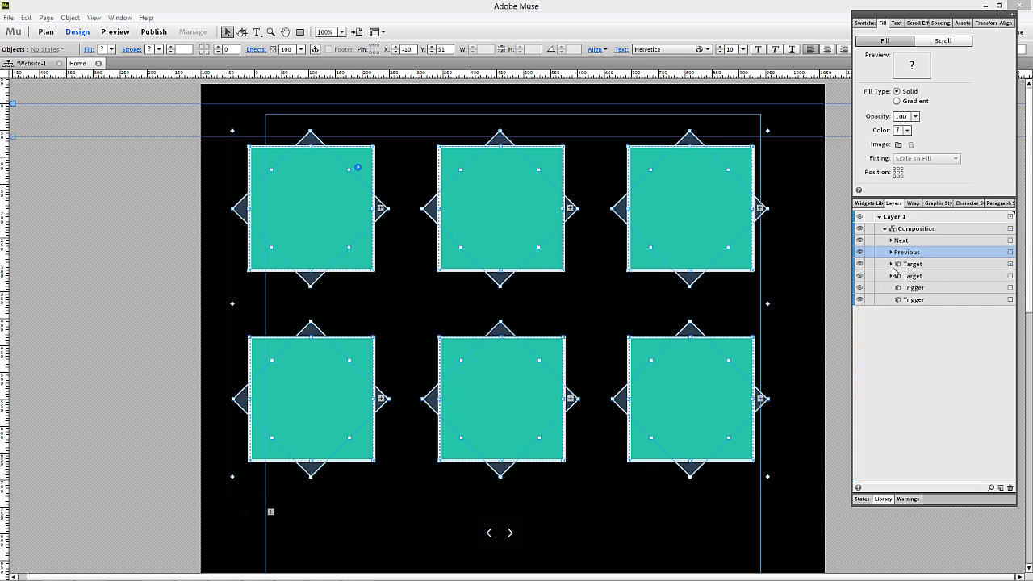
click(891, 264)
click(892, 264)
click(890, 276)
click(891, 277)
click(733, 429)
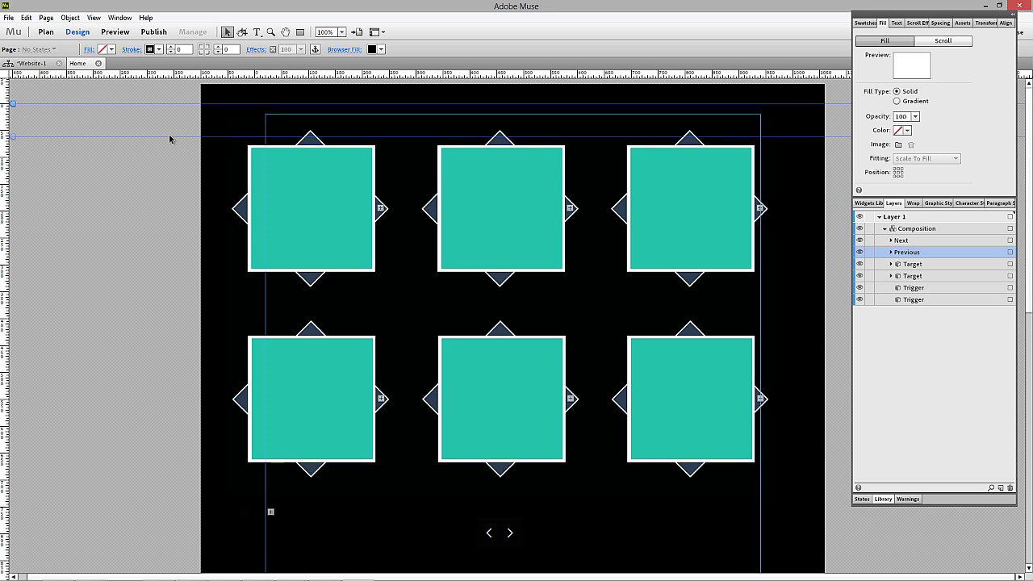
Preview the gallery in the web browser and test paging through its thumbnail sets with the next arrow.
click(14, 18)
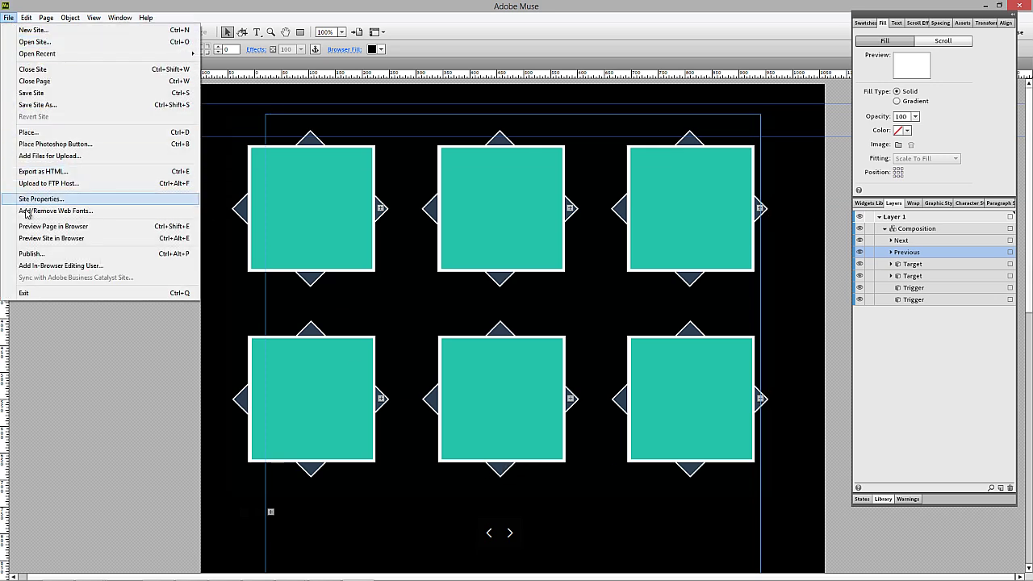
click(35, 232)
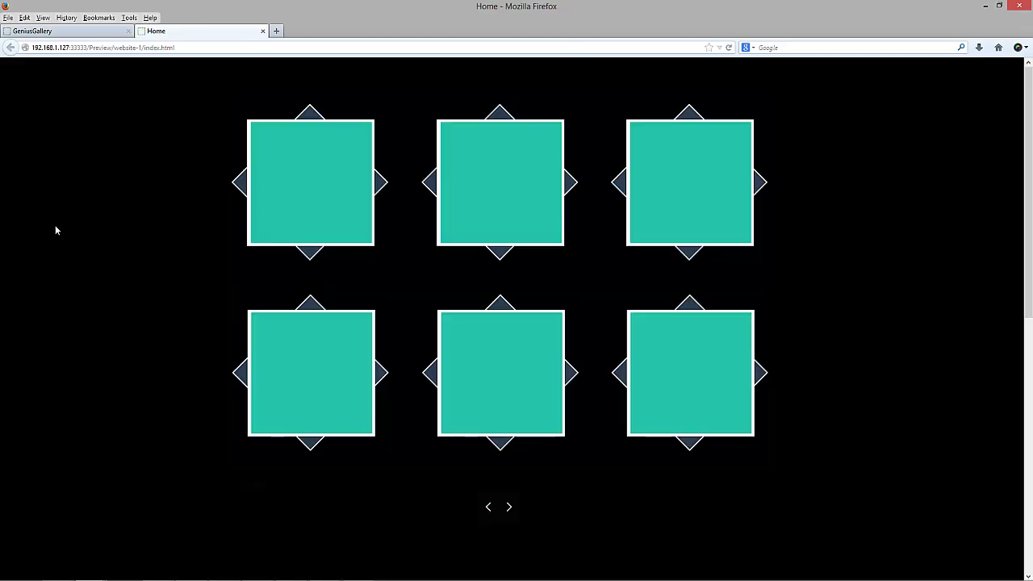
click(510, 506)
click(512, 506)
click(511, 506)
click(507, 509)
click(511, 508)
mouse_move(313, 201)
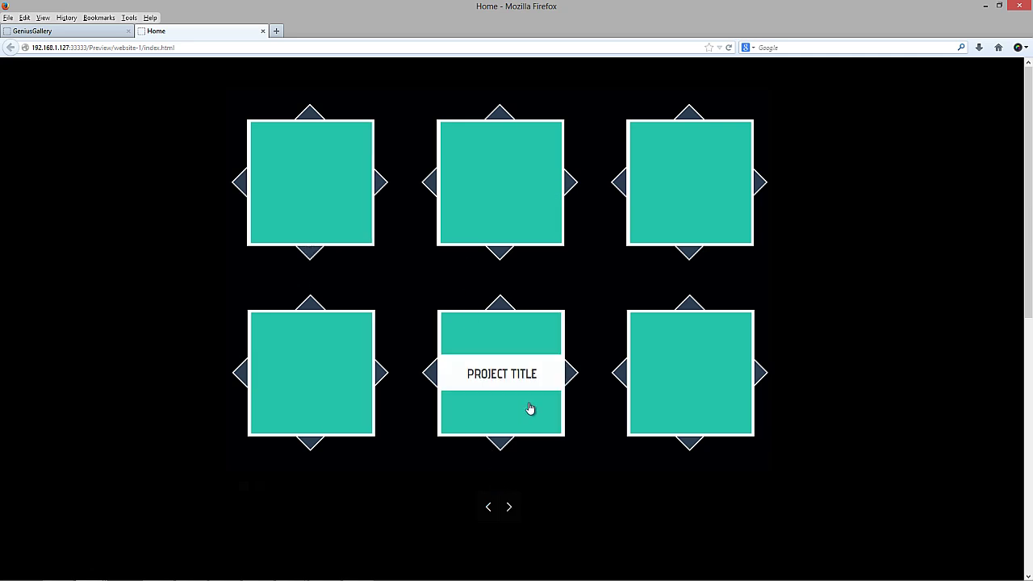